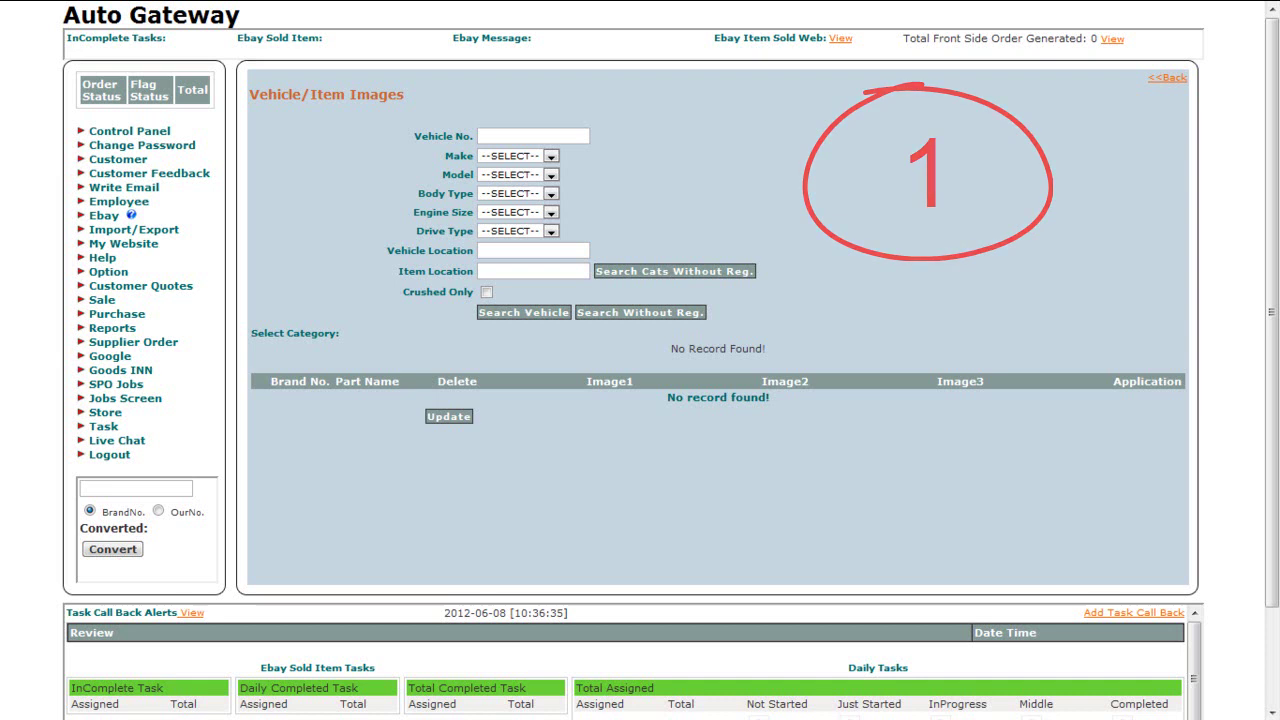
- Search the stock with make Honda and model Civic
click(550, 156)
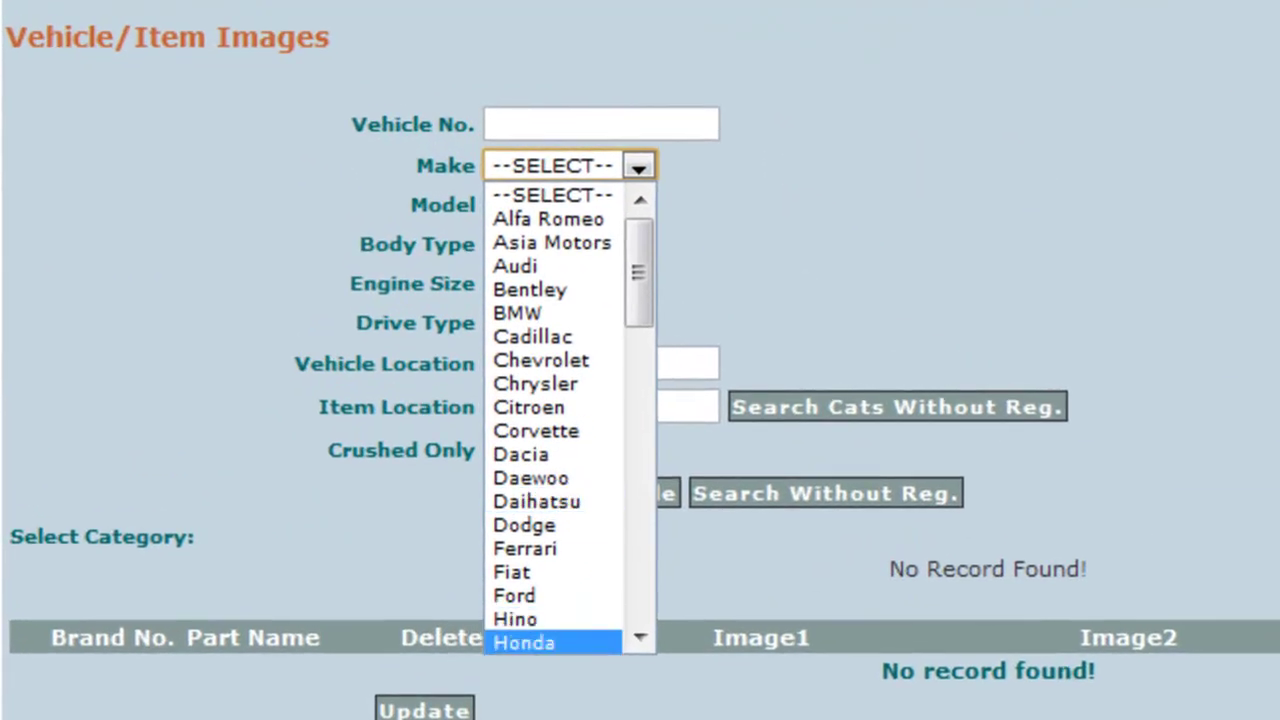
click(552, 642)
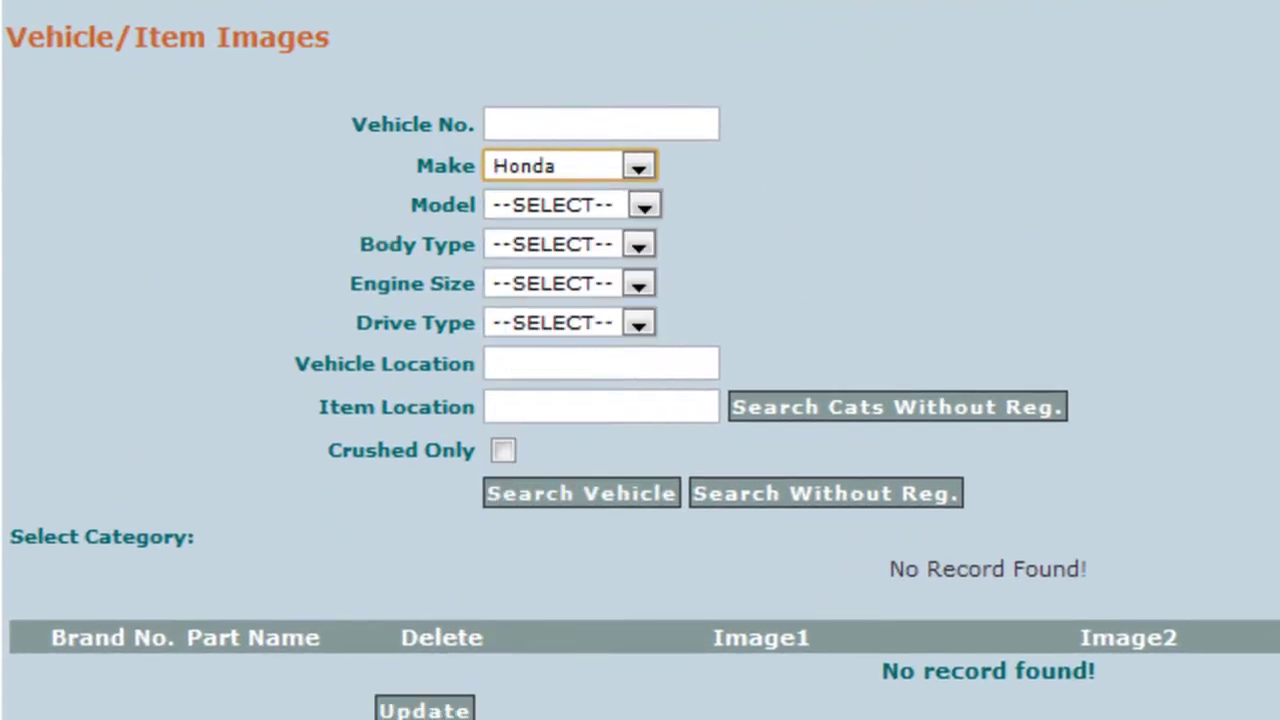
click(644, 204)
click(514, 397)
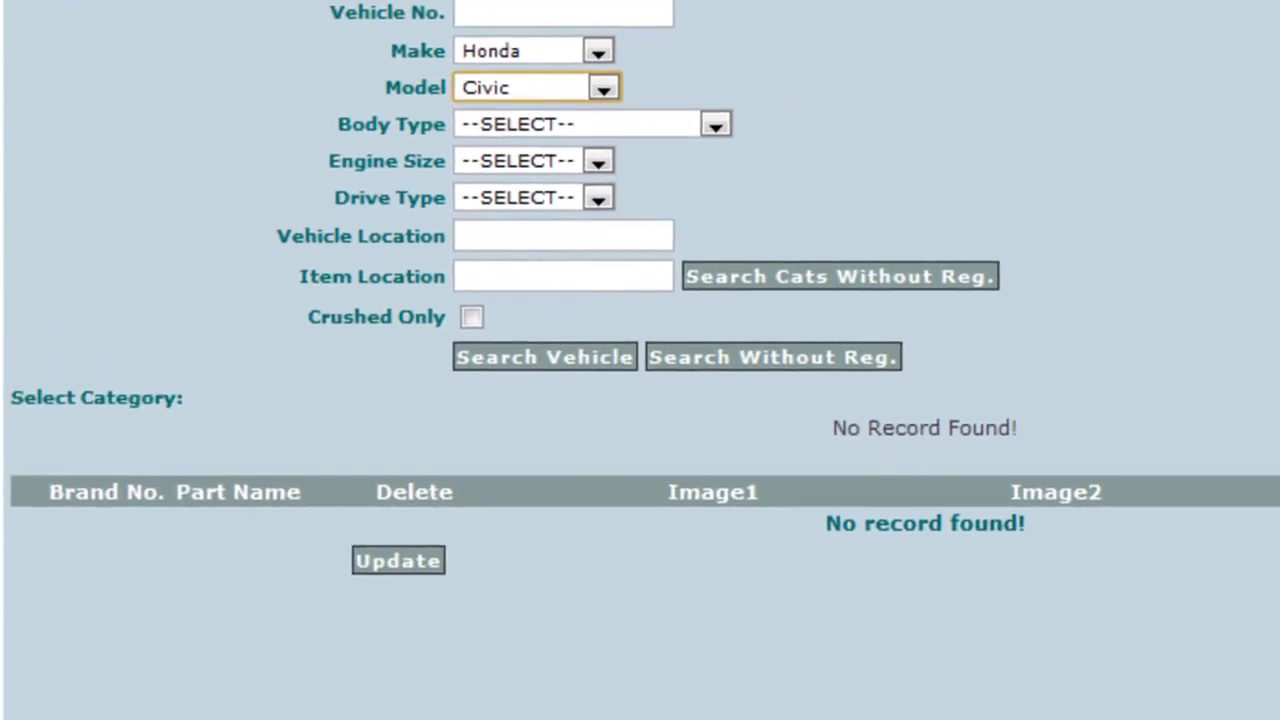
click(544, 357)
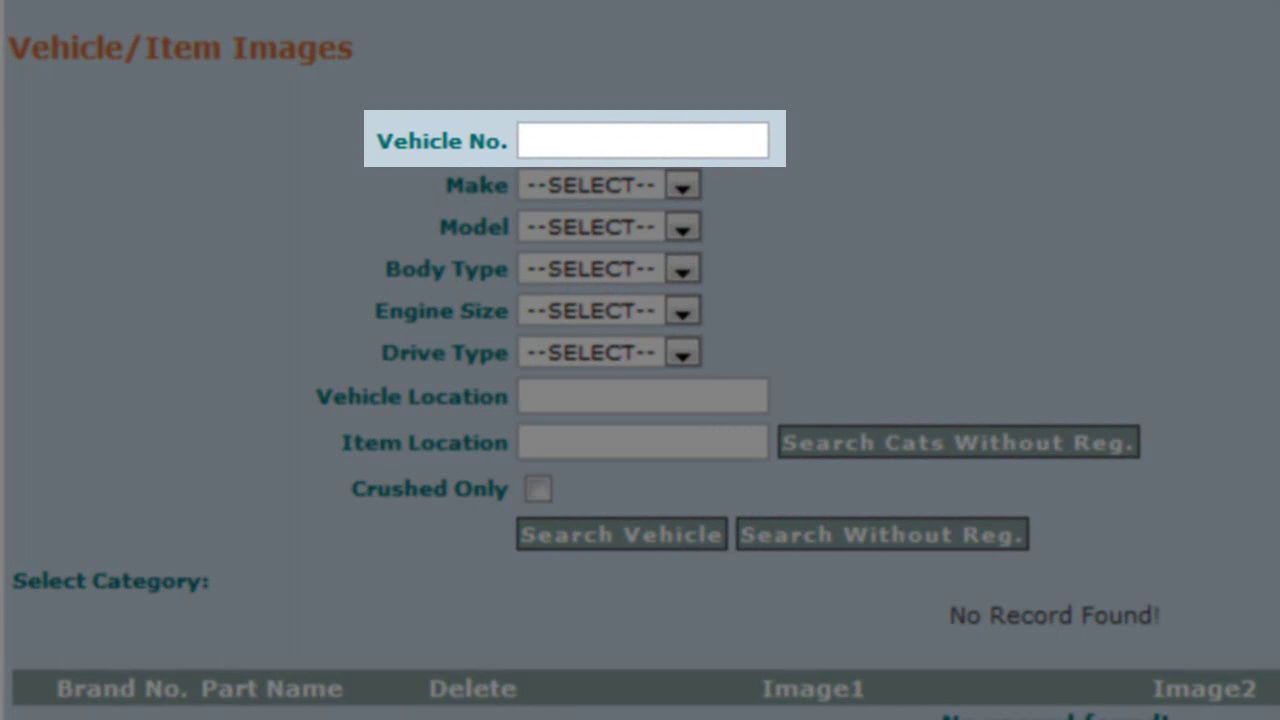
- Paste the vehicle number, then paste BHD004 as Vehicle Location to find the 1997 Civic
click(525, 140)
text(1EK3-3200229)
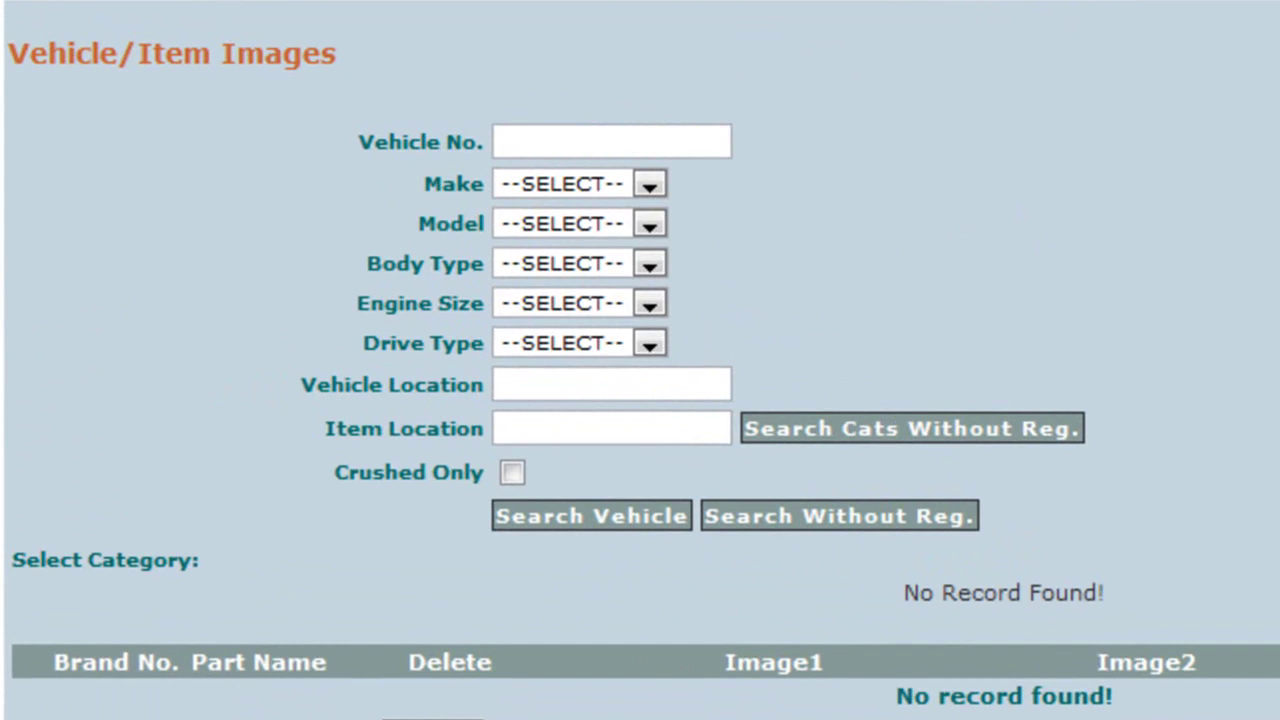
click(530, 385)
right_click(531, 388)
click(560, 601)
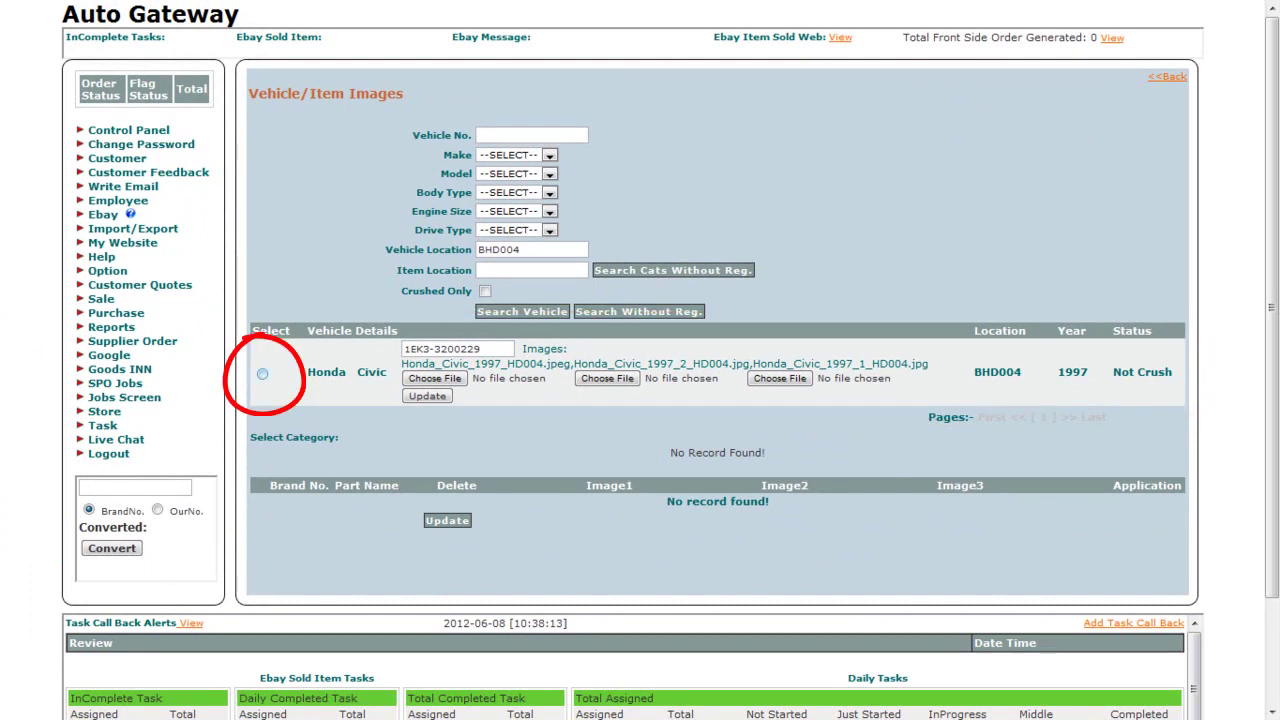
- Select the found Civic, choose car.jpg for its first image and save with Update
click(262, 373)
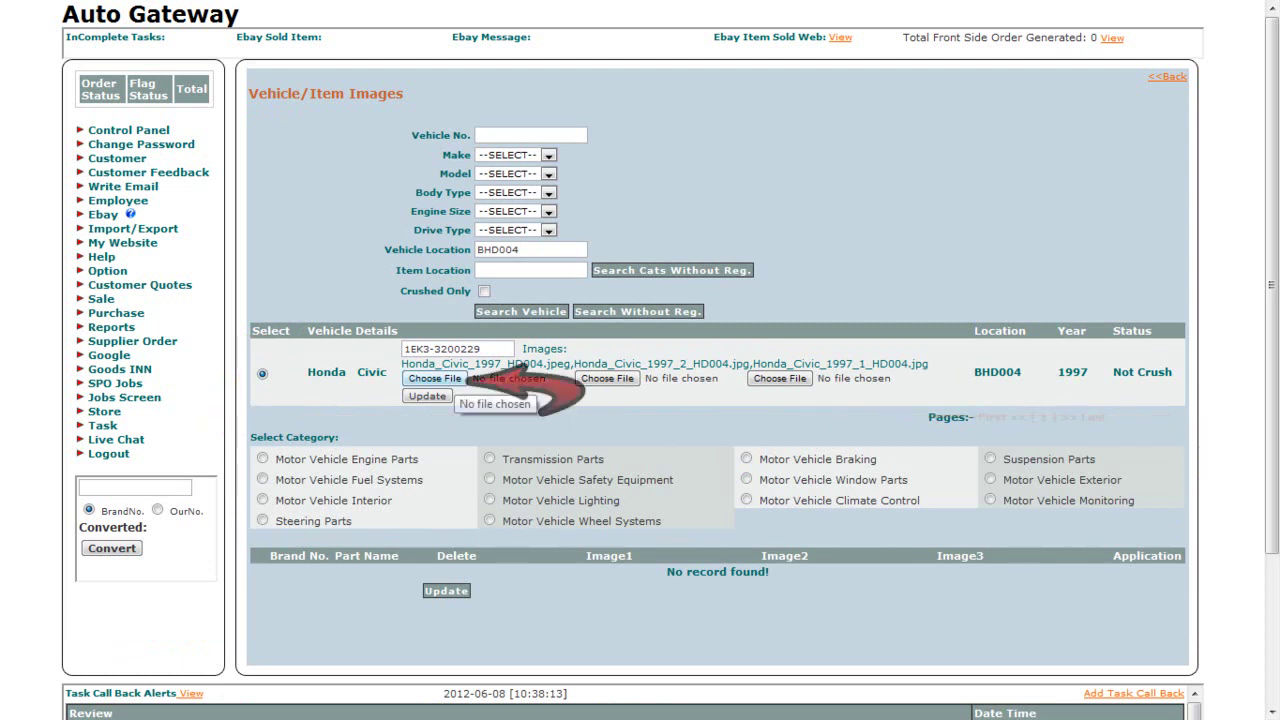
click(450, 379)
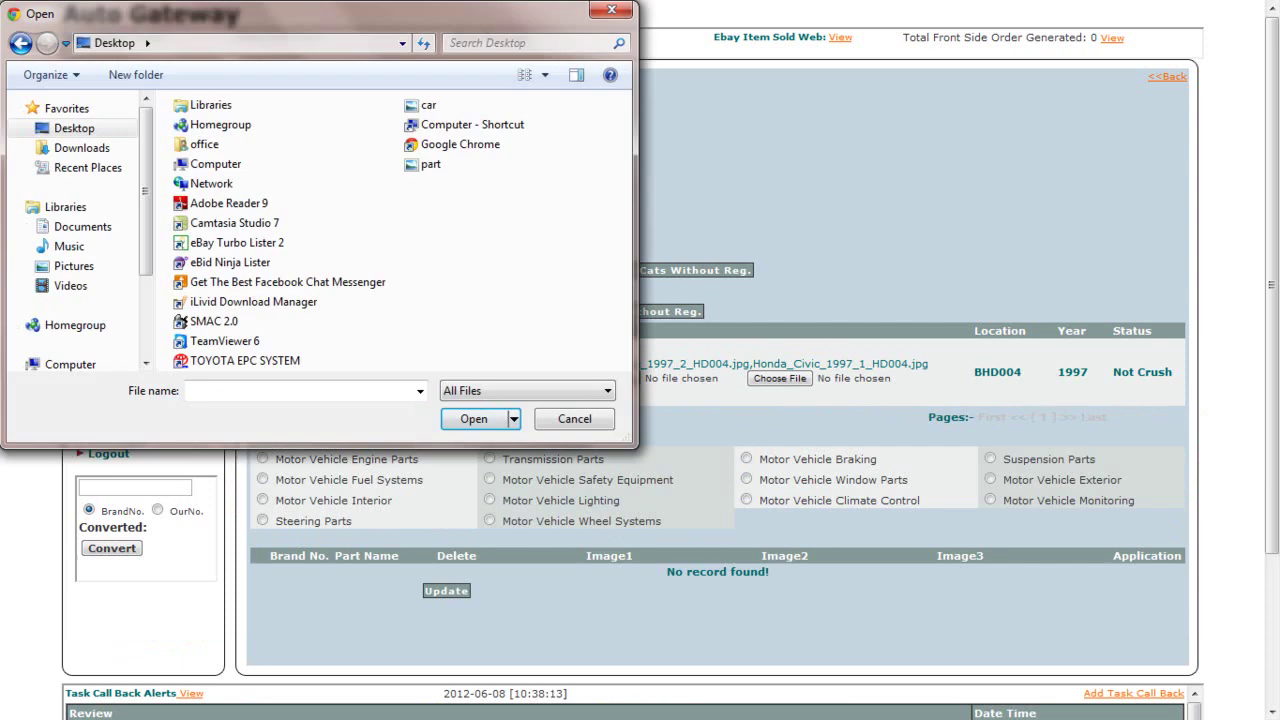
click(428, 105)
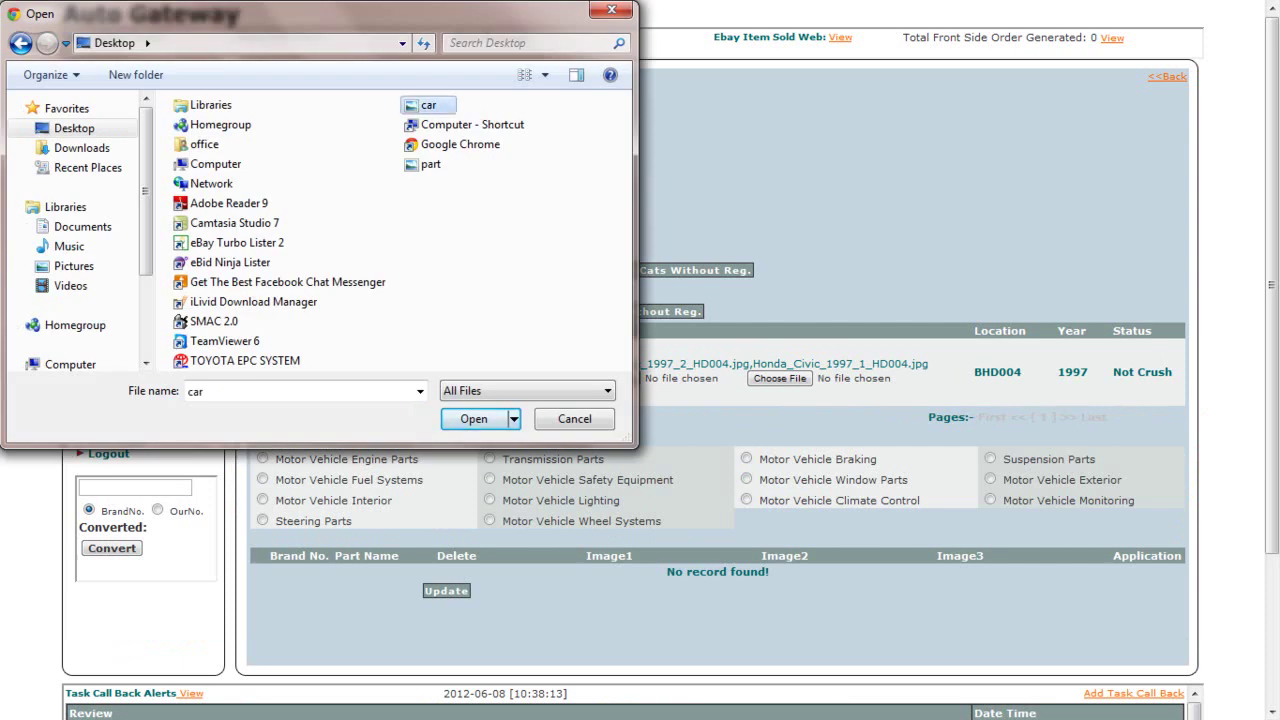
click(473, 419)
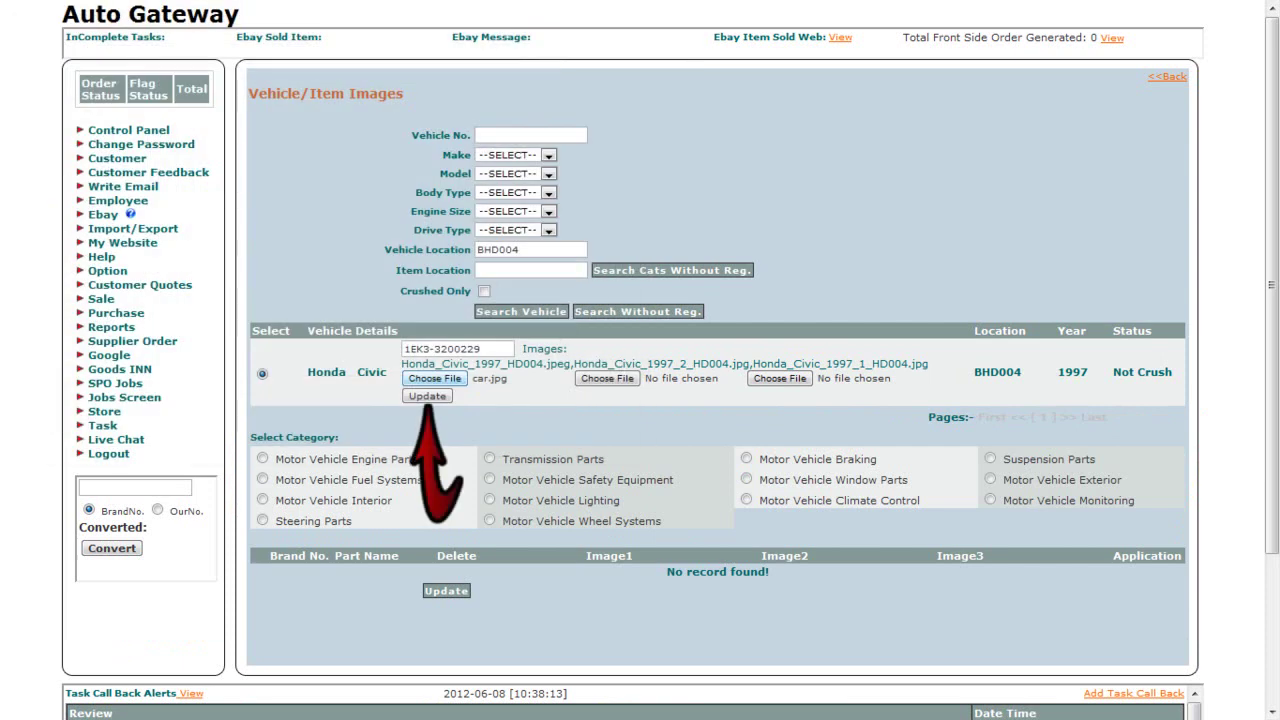
click(427, 396)
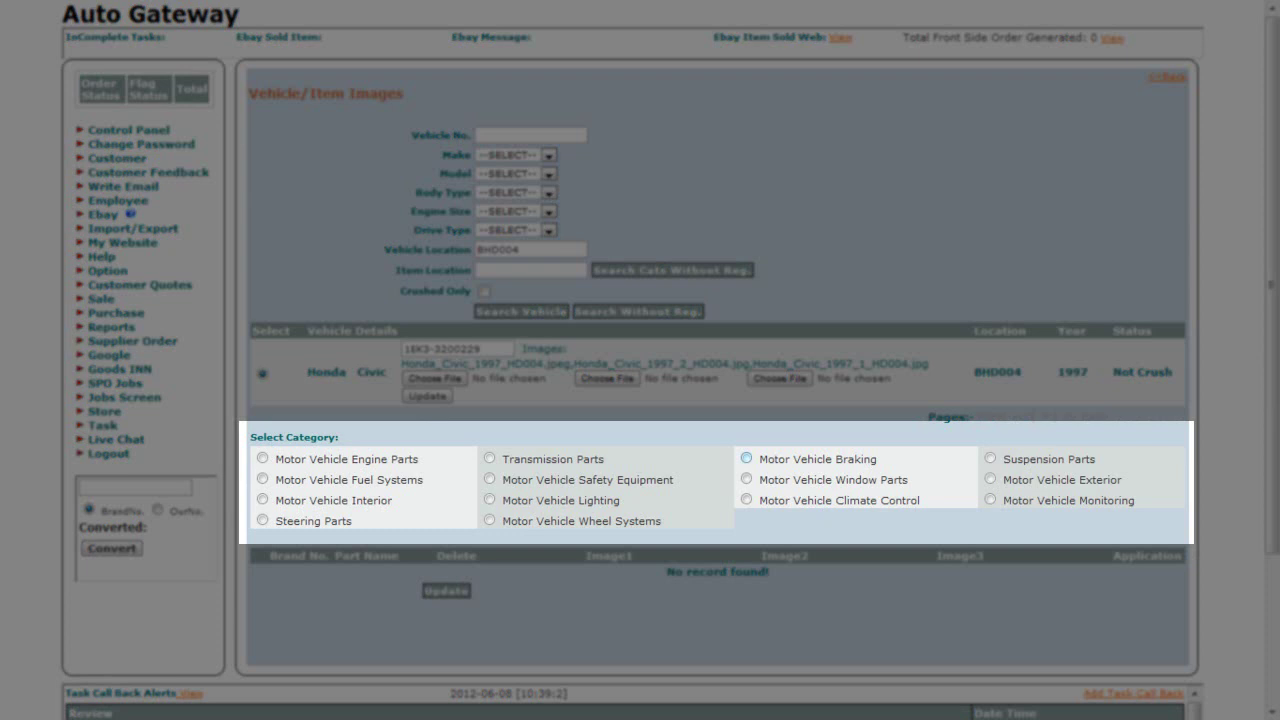
- List the Motor Vehicle Braking parts and choose part.jpg as the first caliper's Image1
click(746, 458)
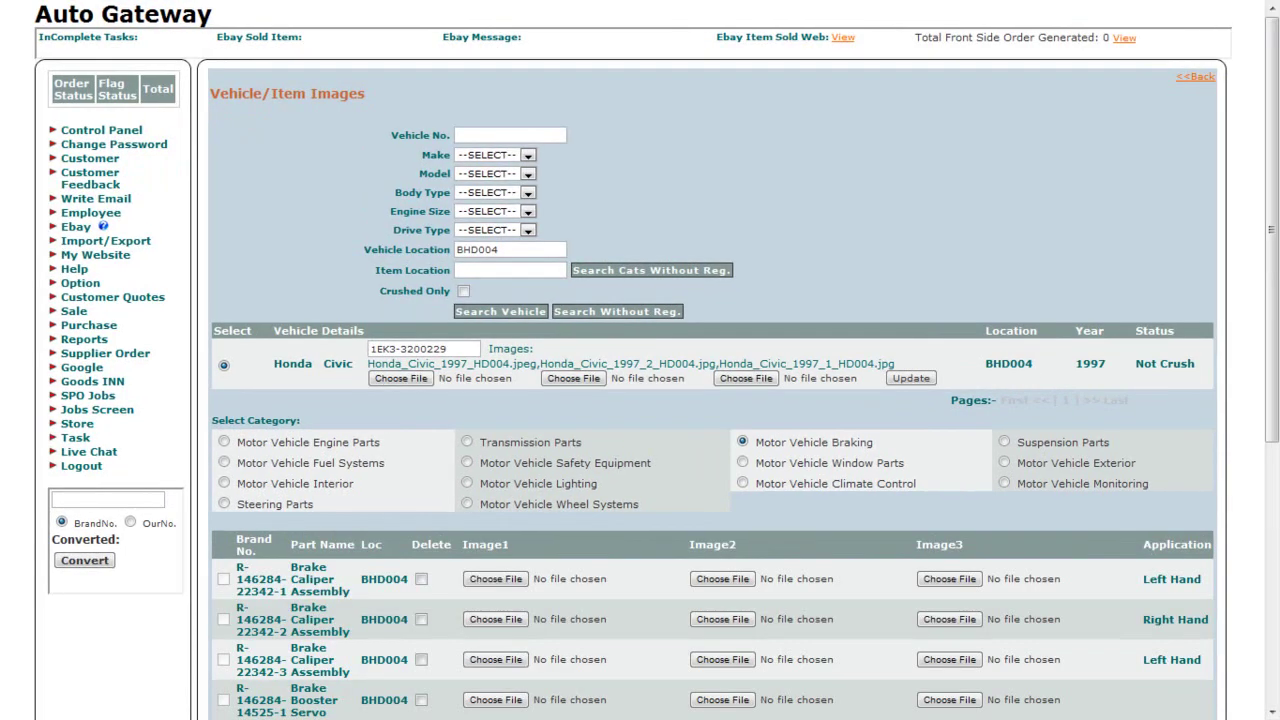
scroll(640, 400, down, 3)
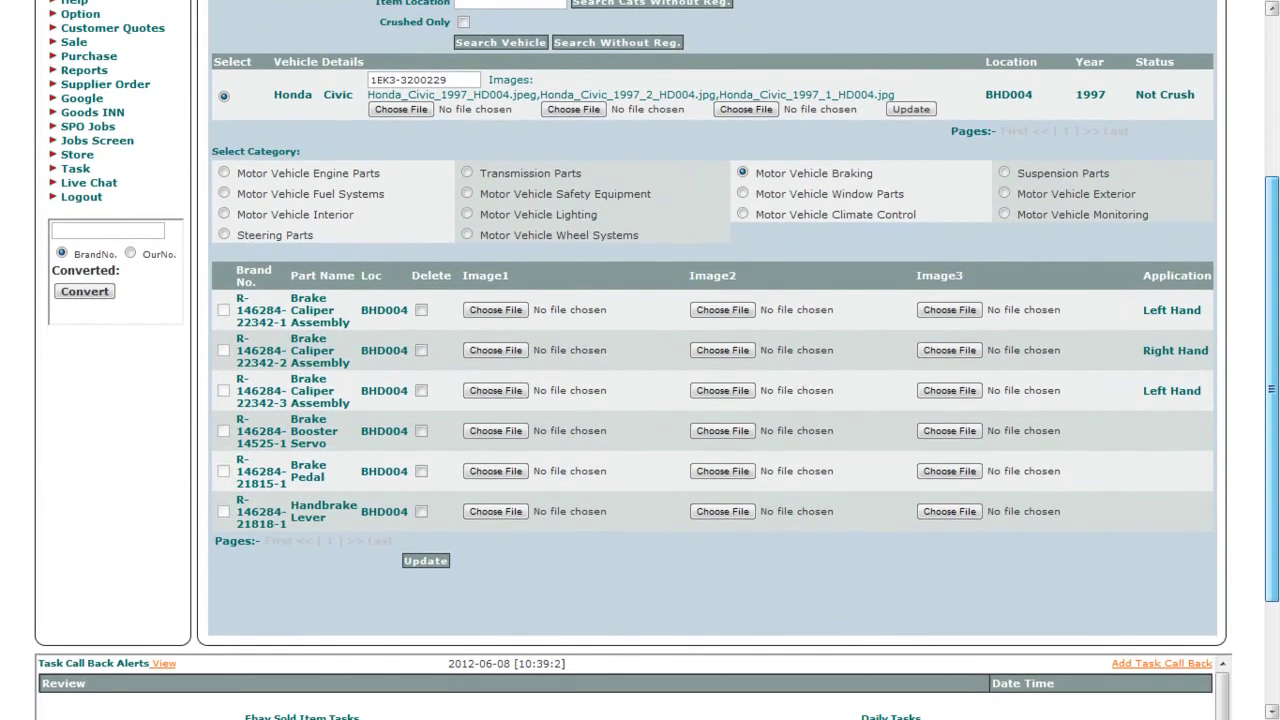
drag(1271, 389, 1271, 393)
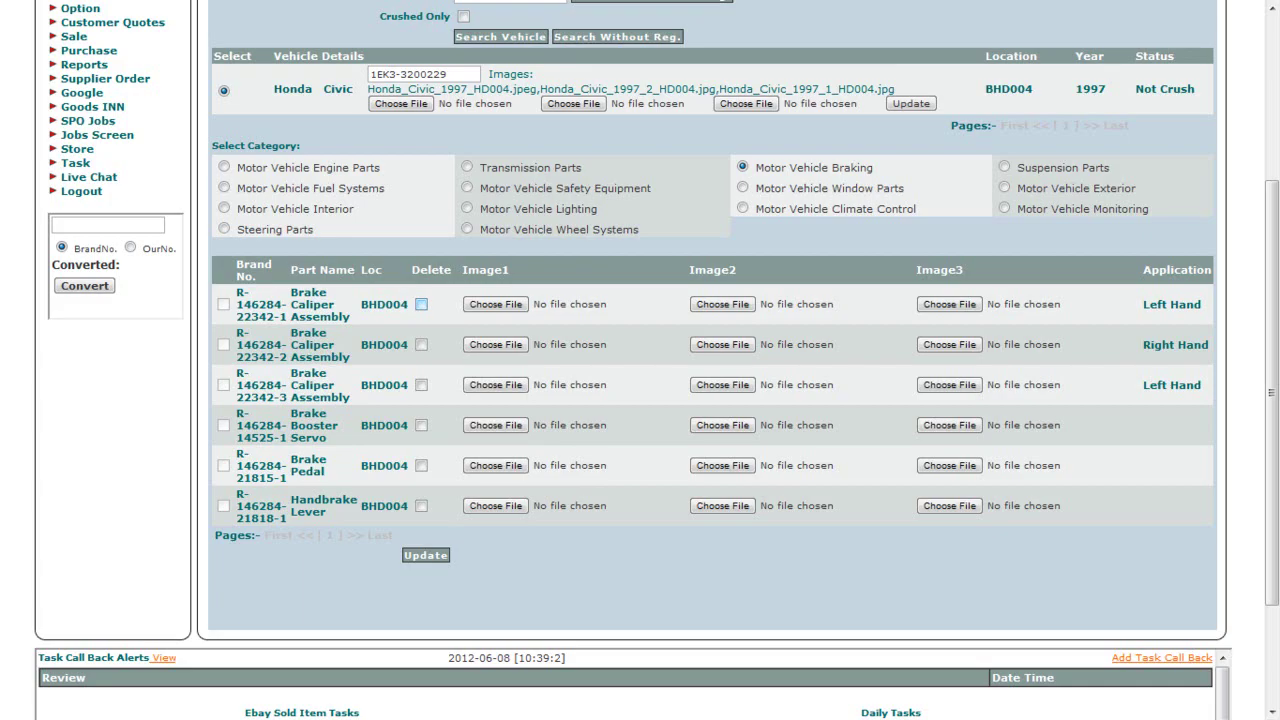
click(421, 304)
click(495, 304)
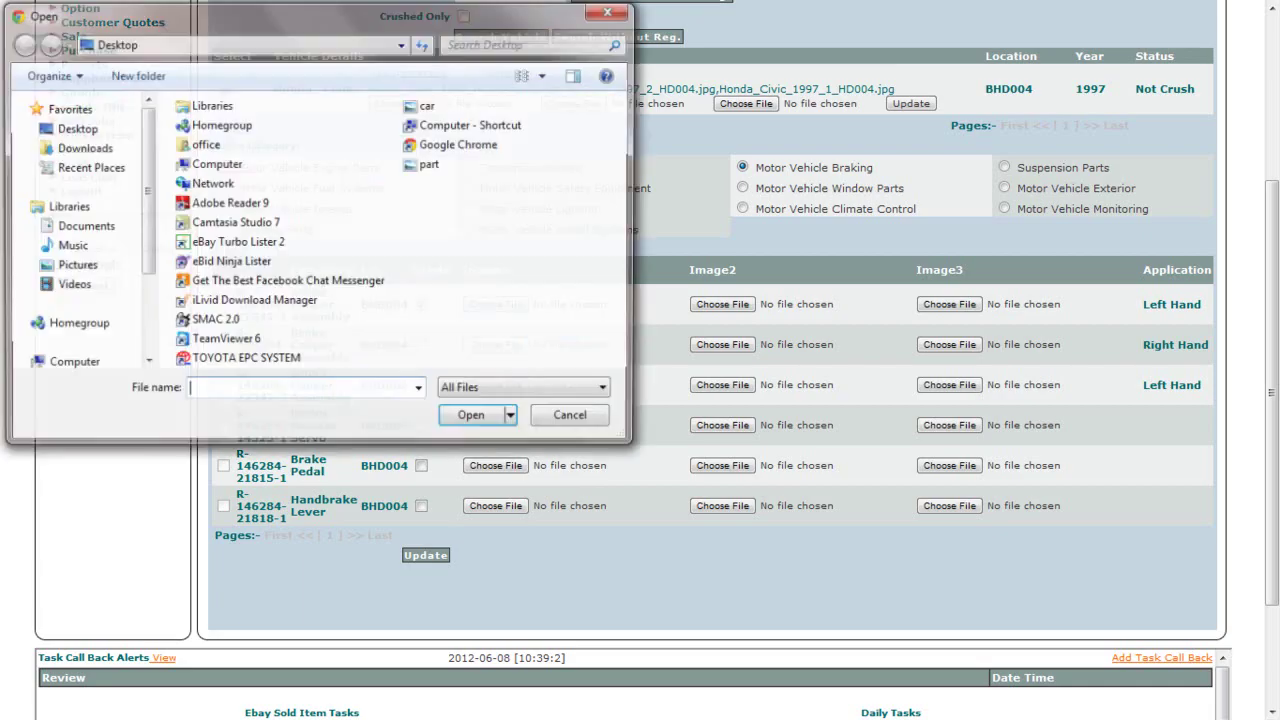
click(430, 164)
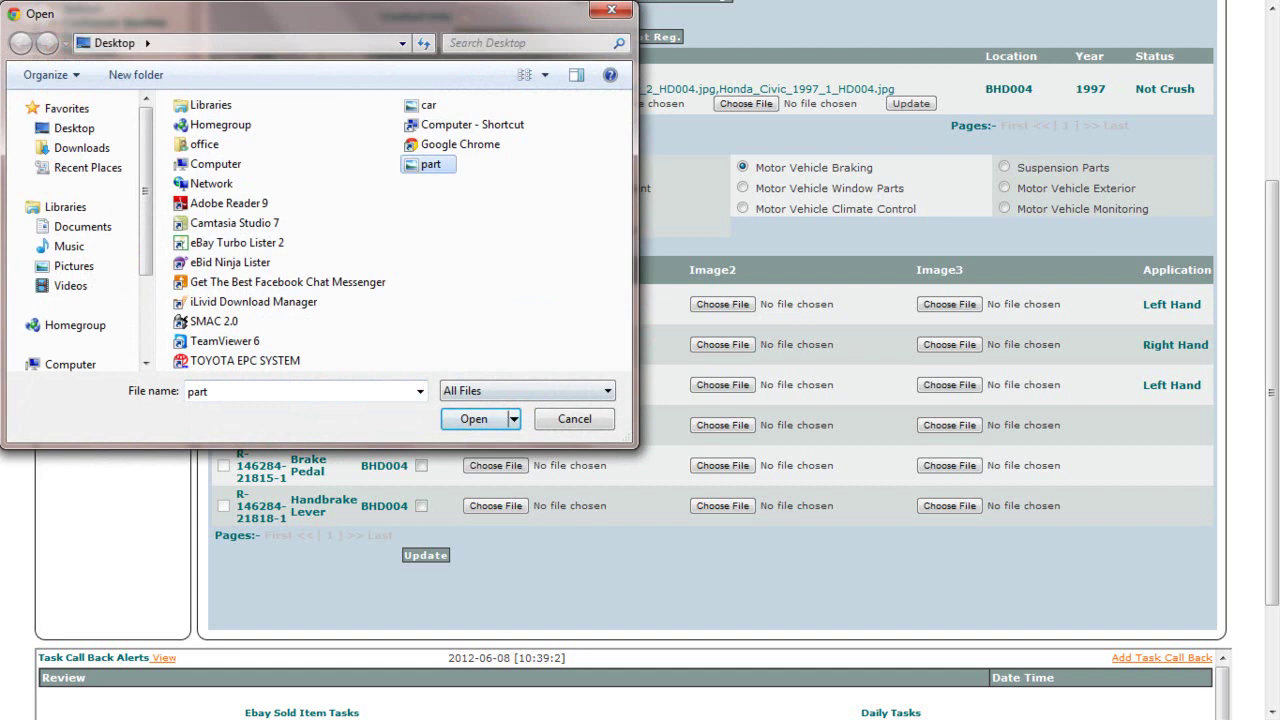
key(Return)
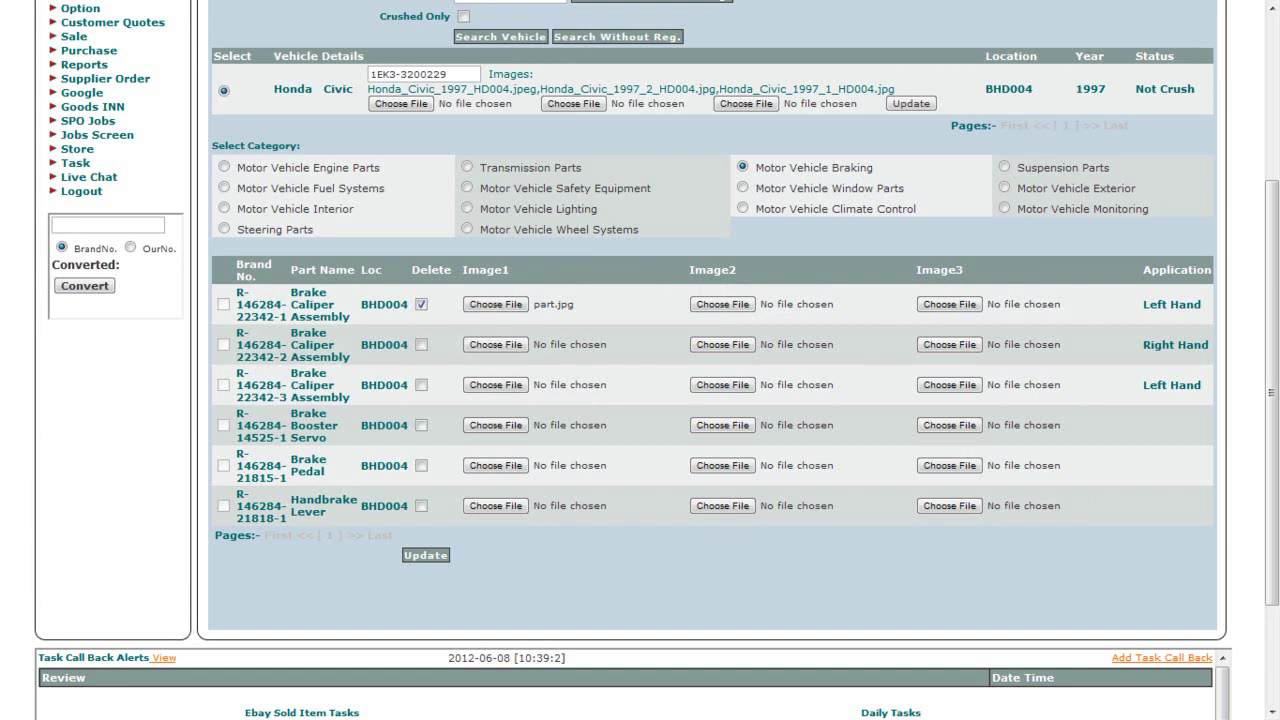
- Choose part.jpg as the second caliper's Image1 and save with Update
click(495, 344)
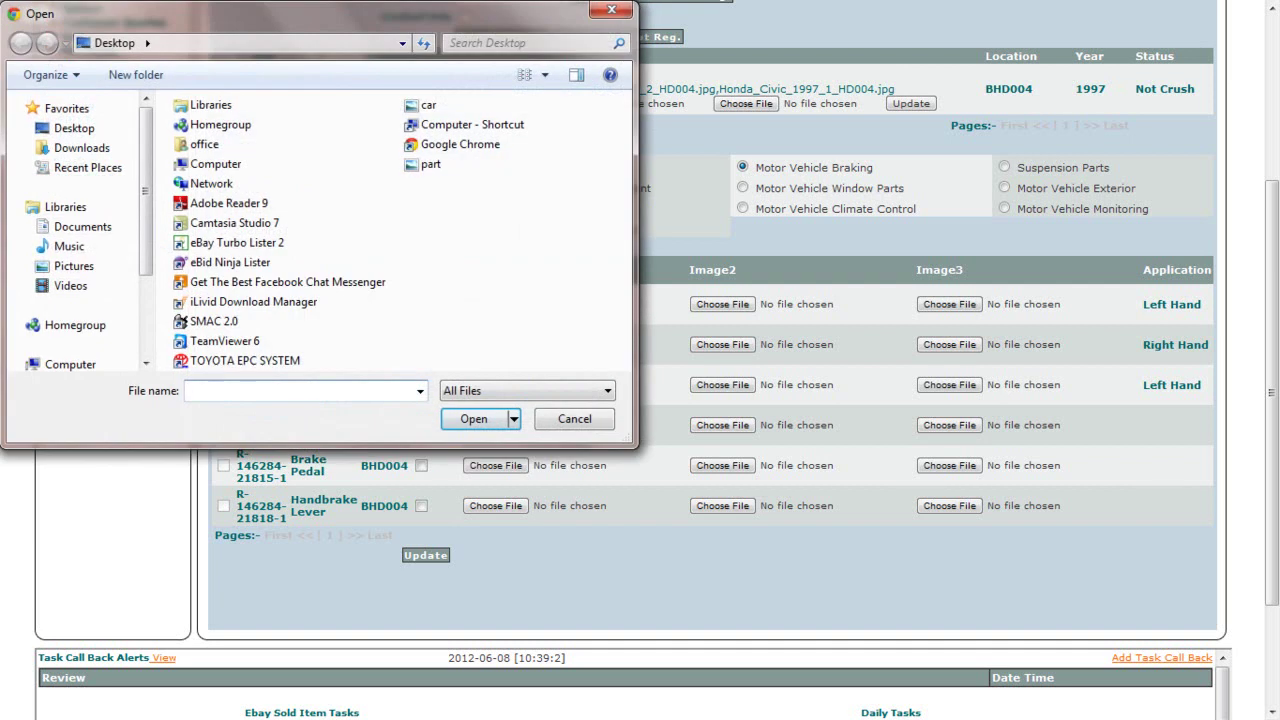
click(430, 164)
click(474, 419)
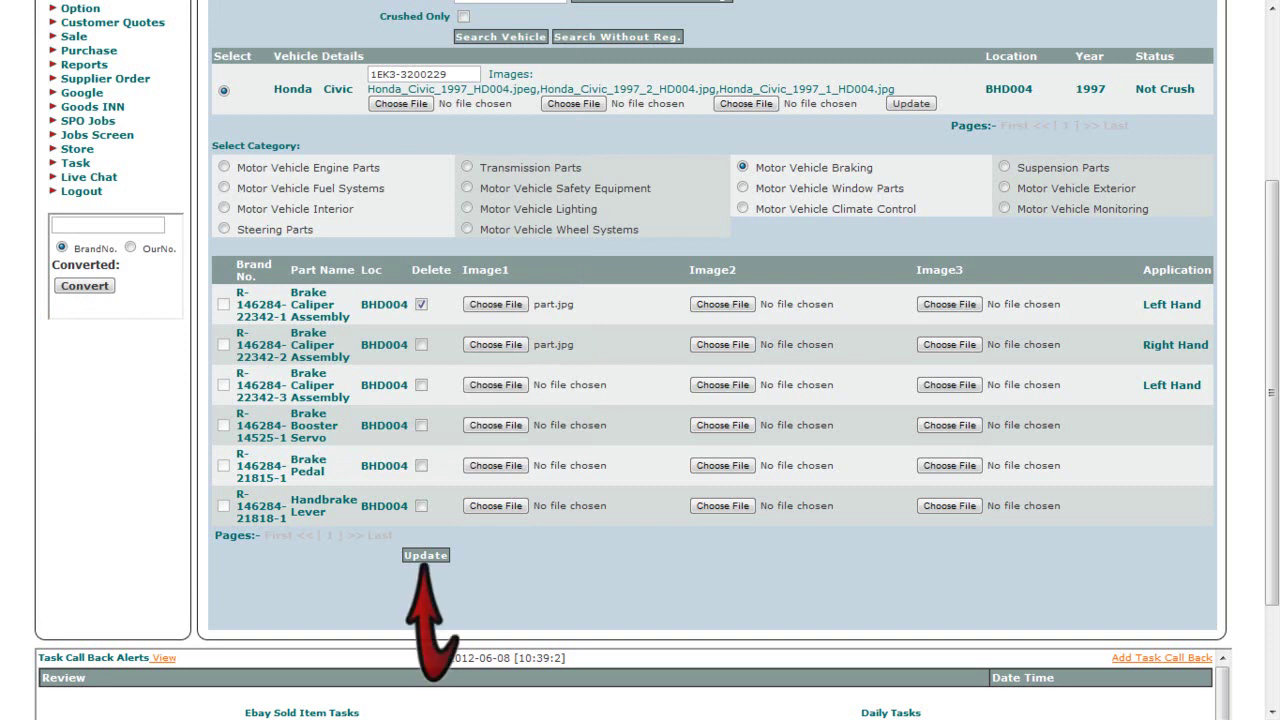
click(425, 555)
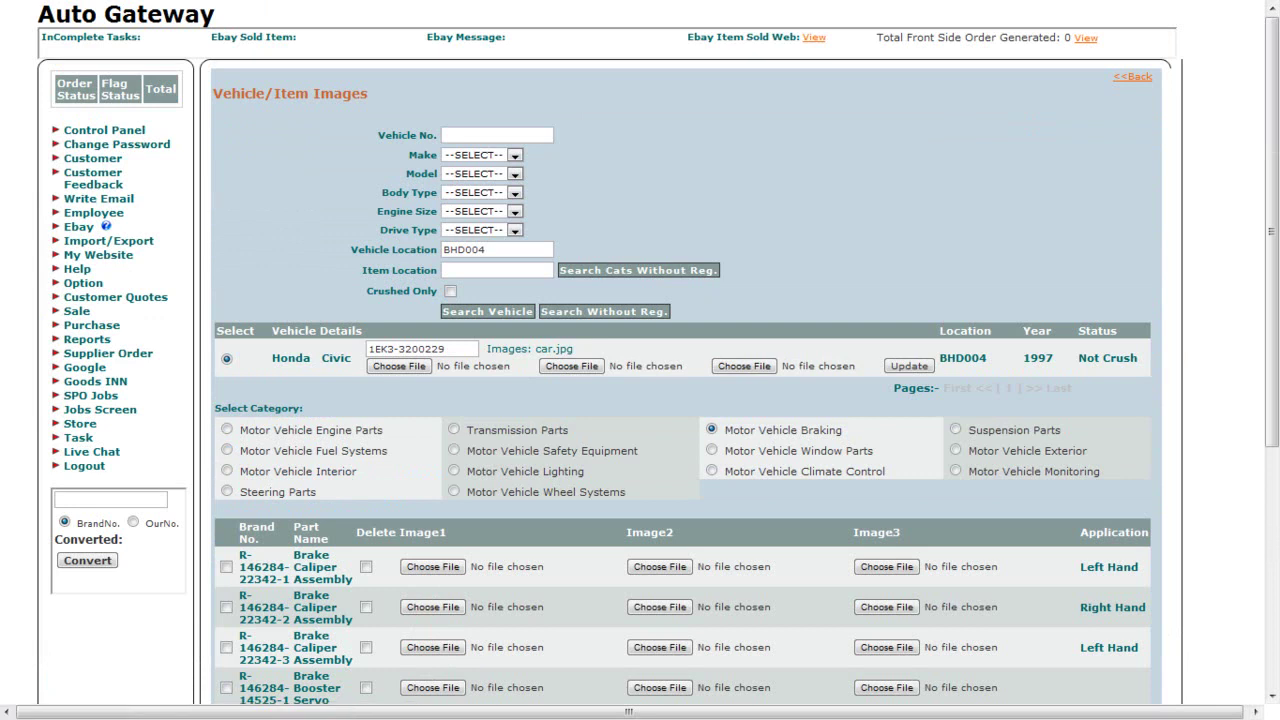
- Scroll down through the parts list and back up to the top
scroll(640, 400, down, 3)
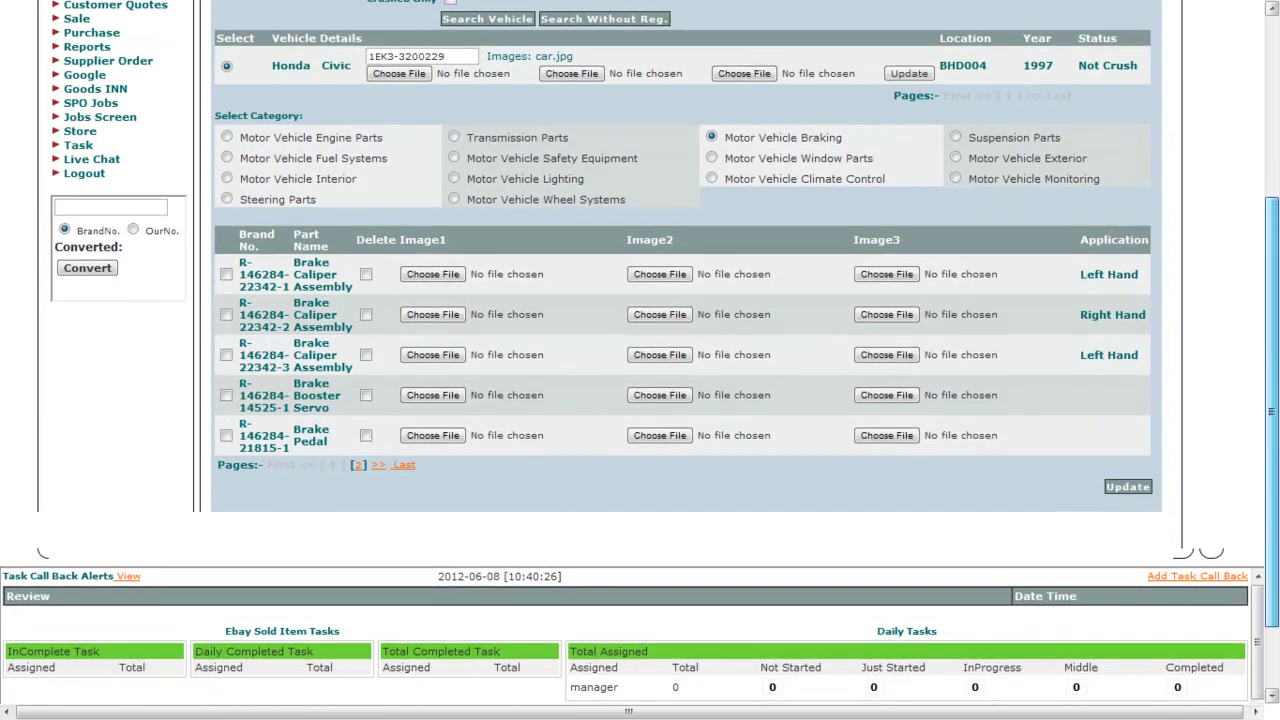
scroll(640, 400, up, 3)
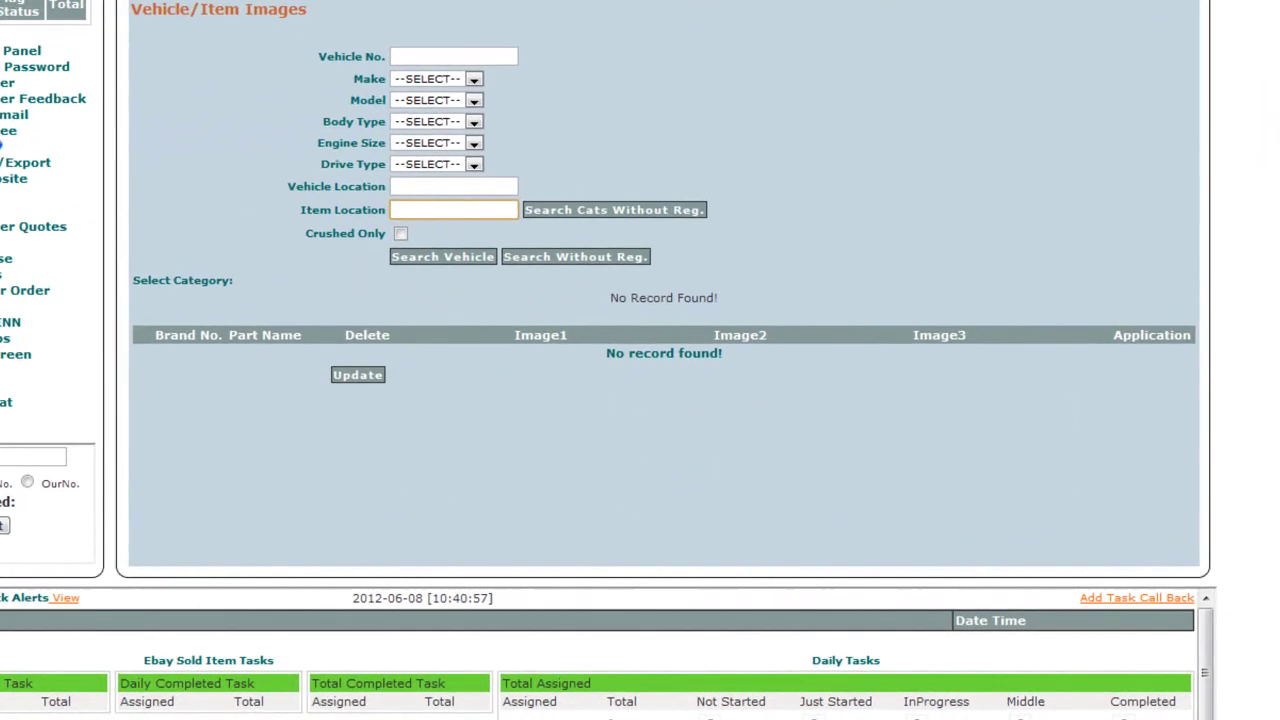
- Enter item location bls001.003 and bring up the Motor Vehicle Braking category
text(bls001.003)
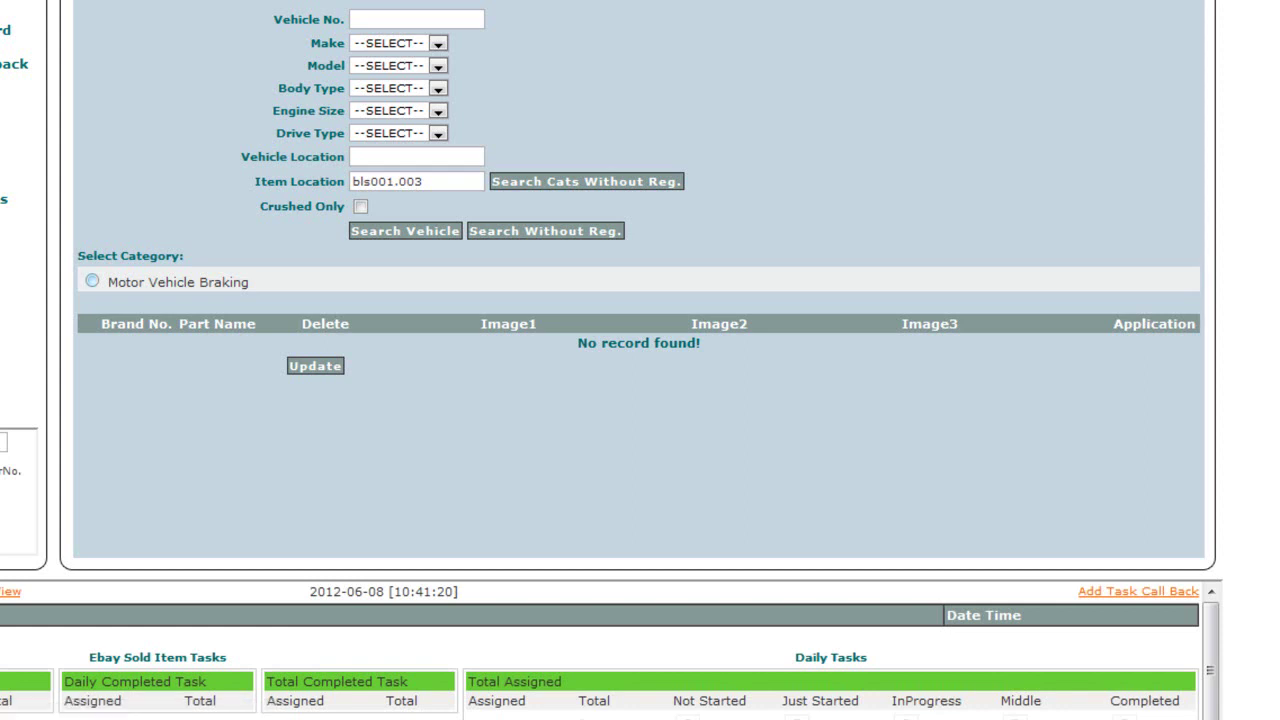
click(92, 281)
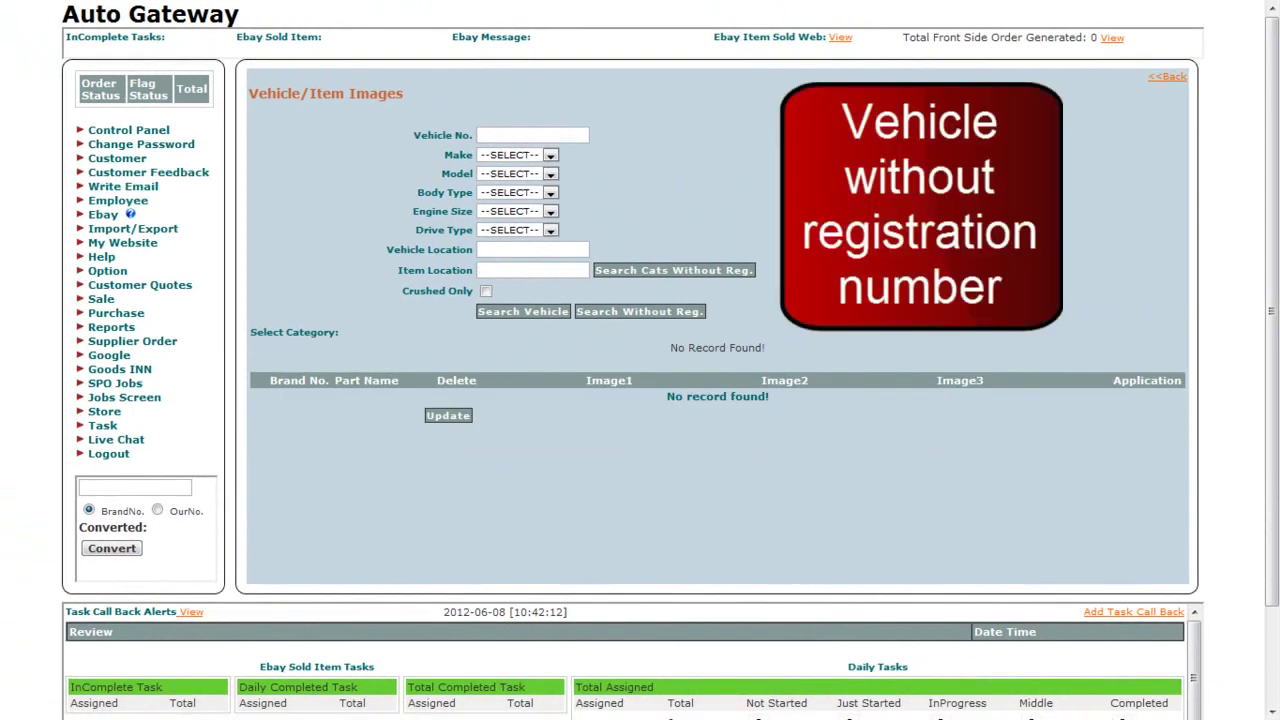
- Set Make to Honda and Model to Civic in the search form
click(550, 155)
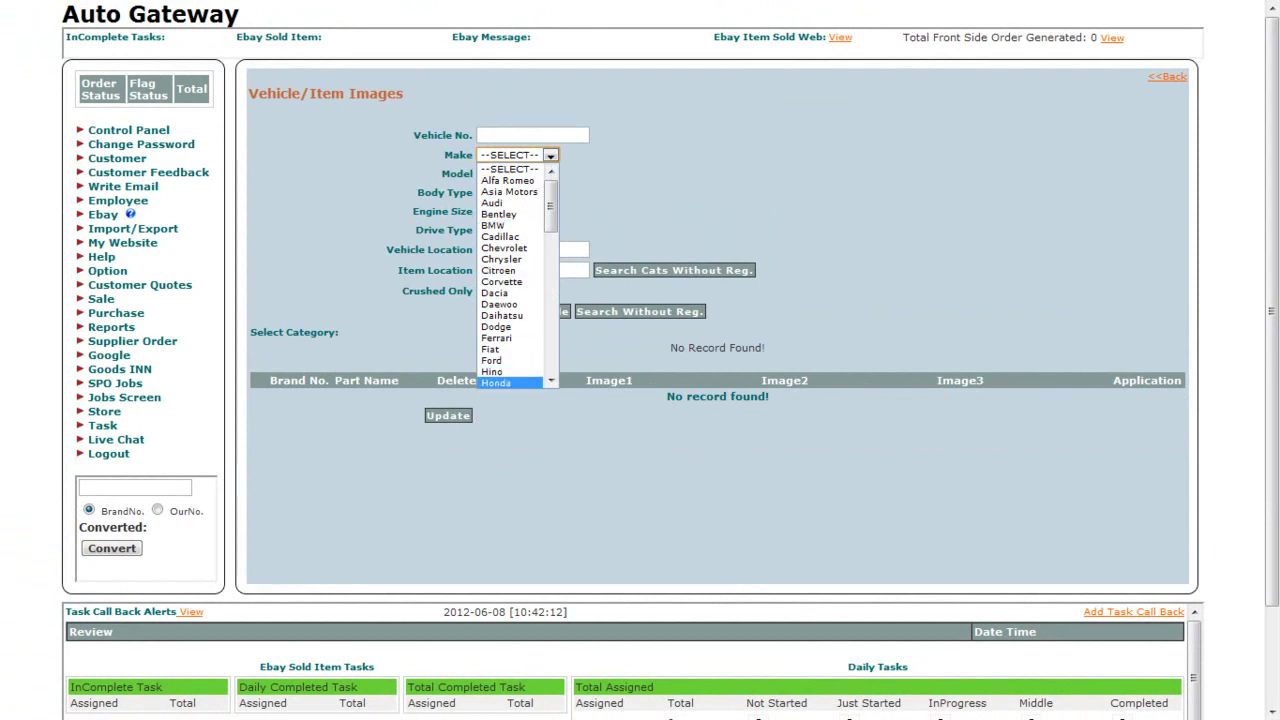
click(497, 383)
click(517, 173)
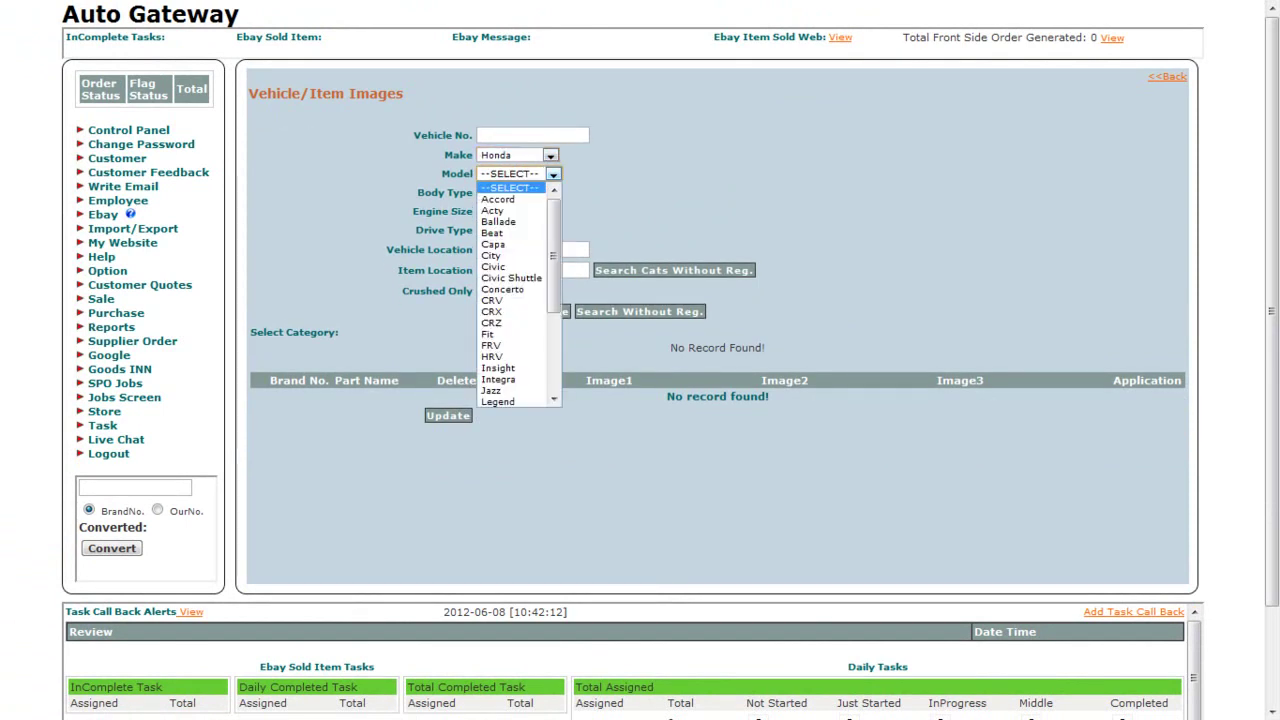
click(493, 266)
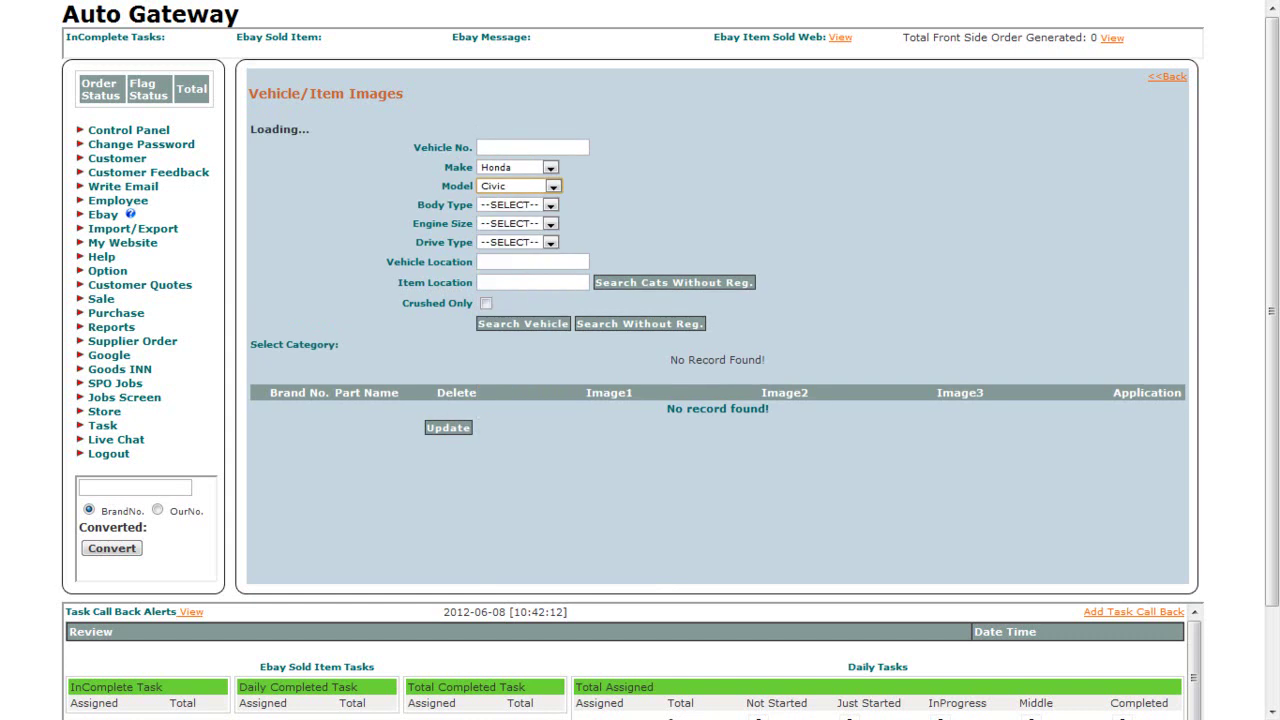